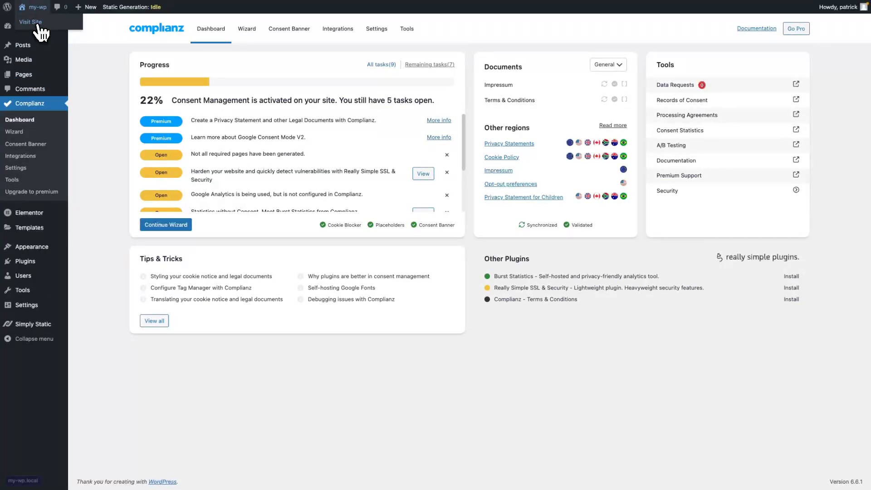
Preview the site's front-end home page and its Manage Consent banner, then return to the dashboard.
{"action": "left_click", "coordinate": [40, 25]}
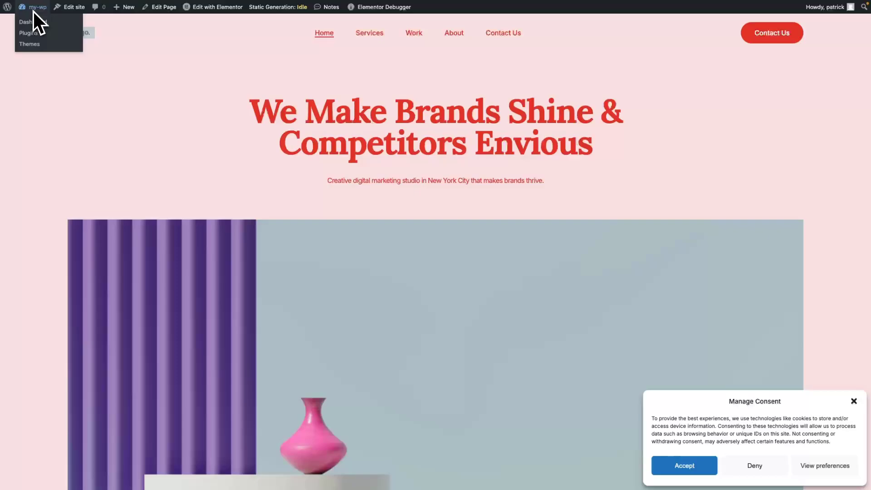
{"action": "left_click", "coordinate": [39, 24]}
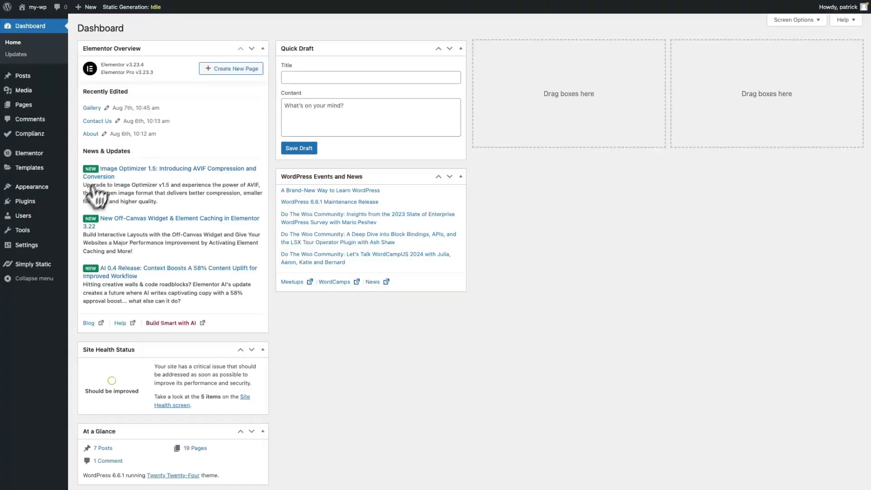
{"action": "mouse_move", "coordinate": [33, 265]}
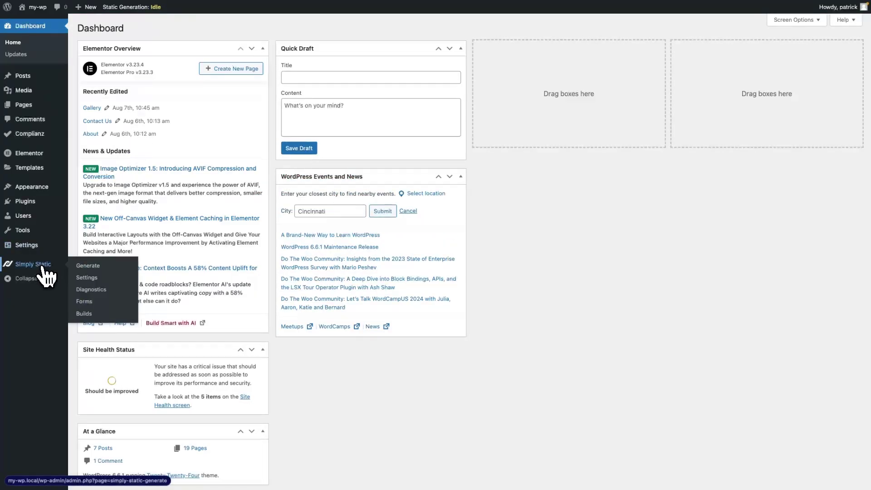
Turn on the Complianz GDPR/CCPA Cookie Consent integration in Simply Static settings and save.
{"action": "left_click", "coordinate": [88, 277]}
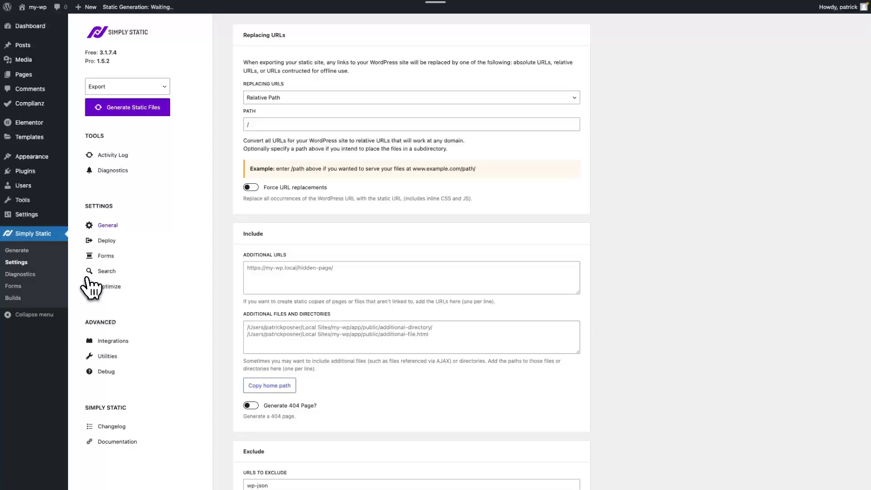
{"action": "left_click", "coordinate": [113, 340]}
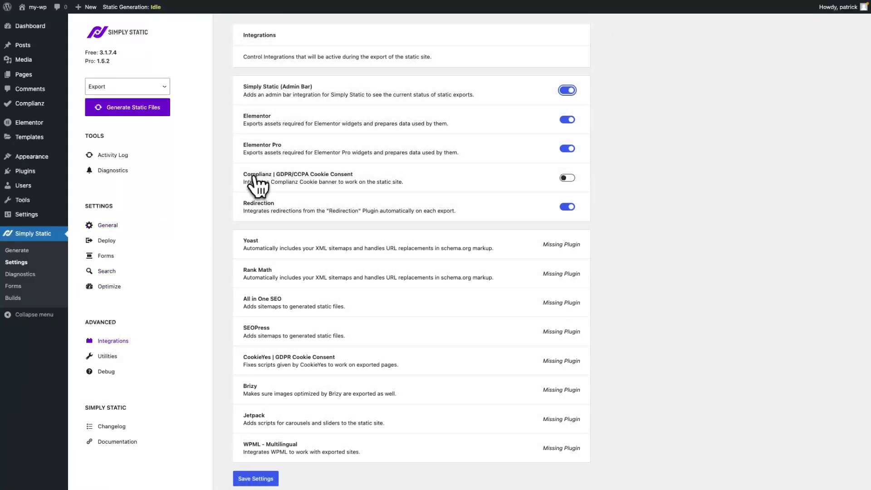
{"action": "left_click", "coordinate": [567, 178]}
{"action": "scroll", "coordinate": [350, 300], "scroll_direction": "down", "scroll_amount": 1}
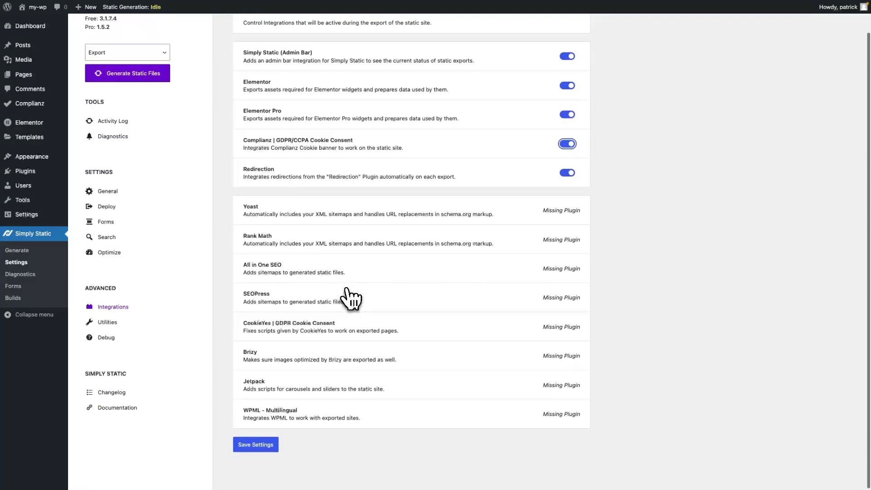
{"action": "left_click", "coordinate": [262, 445]}
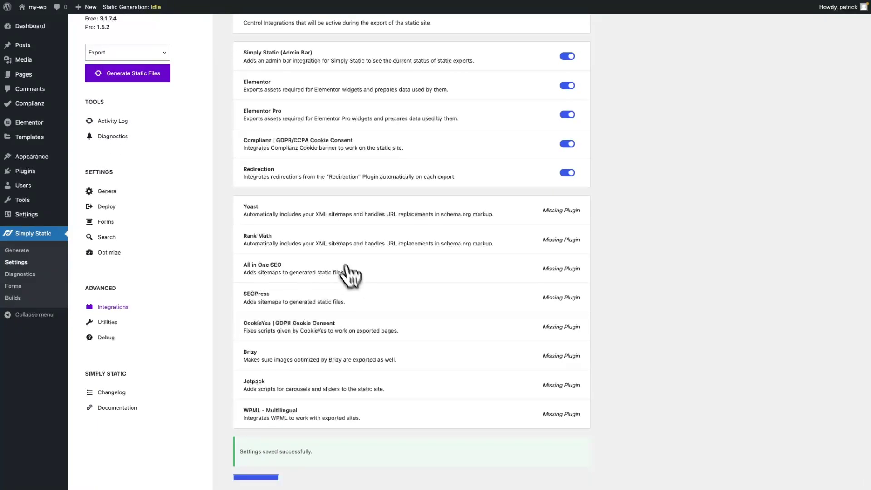
{"action": "scroll", "coordinate": [339, 245], "scroll_direction": "up", "scroll_amount": 1}
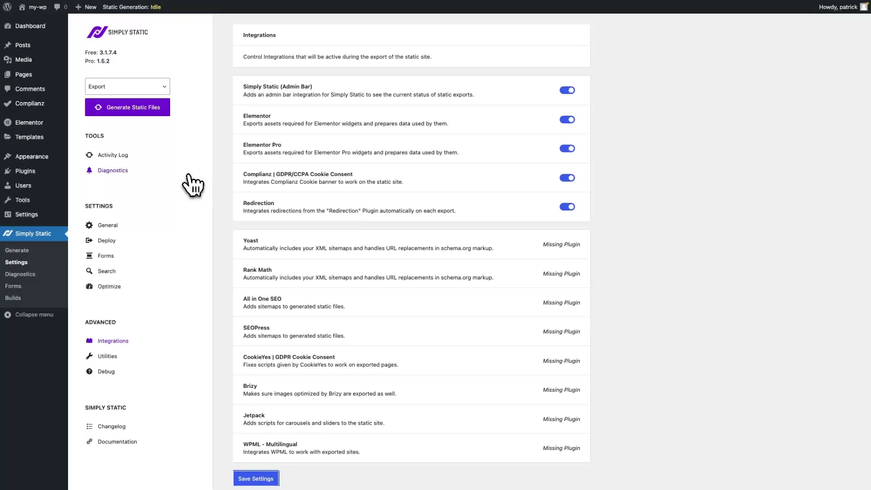
Generate the static site from the Activity Log, running until 887 files are transferred.
{"action": "left_click", "coordinate": [126, 159]}
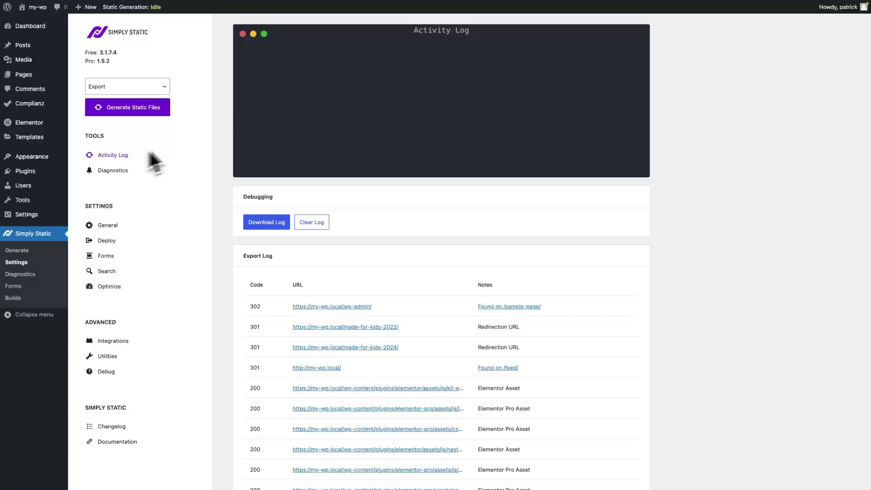
{"action": "left_click", "coordinate": [144, 109]}
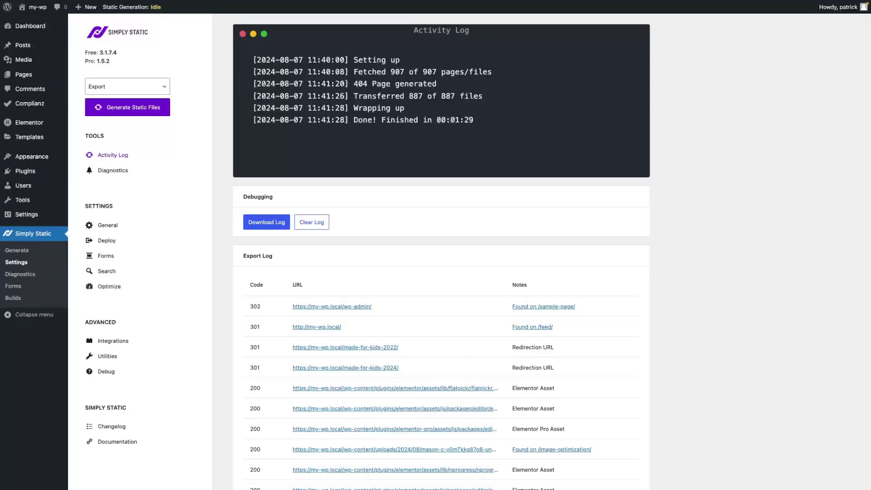
Switch to the exported site's browser window and close DevTools to show the full home page.
{"action": "key", "text": "alt+Tab"}
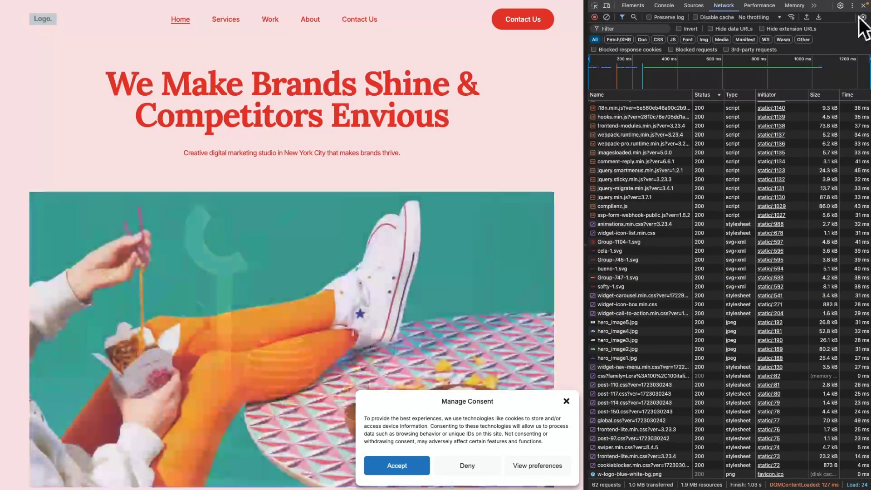
{"action": "left_click", "coordinate": [865, 6]}
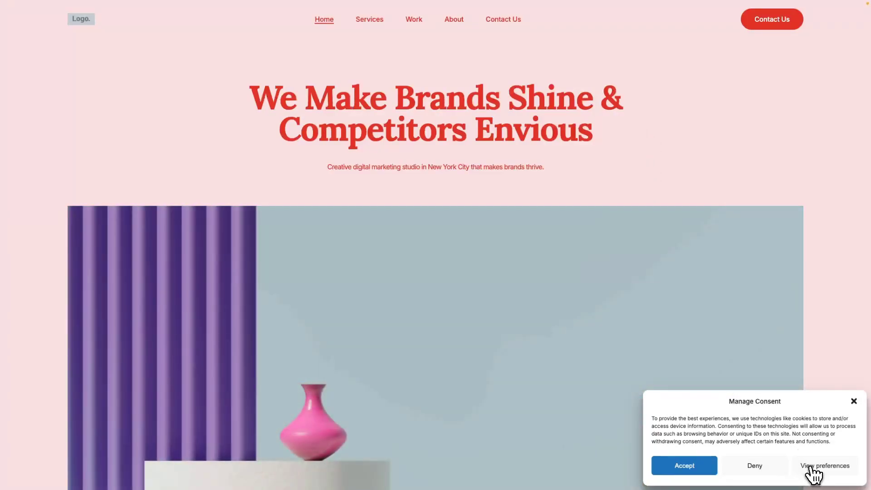
Enable Statistics cookies in the banner's preferences and accept consent.
{"action": "left_click", "coordinate": [807, 467]}
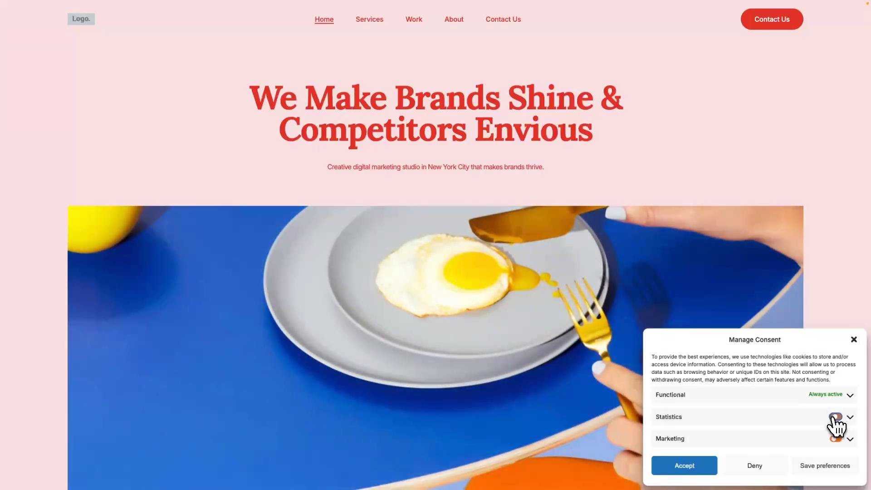
{"action": "left_click", "coordinate": [835, 417]}
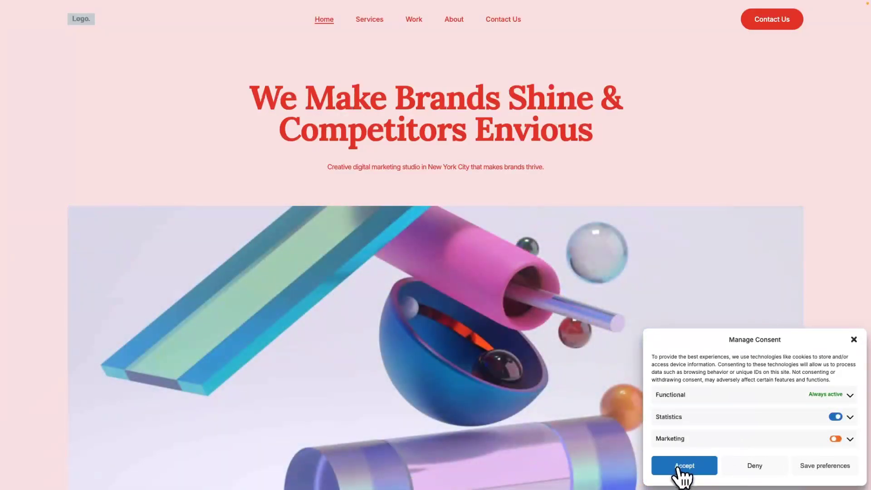
{"action": "left_click", "coordinate": [683, 470]}
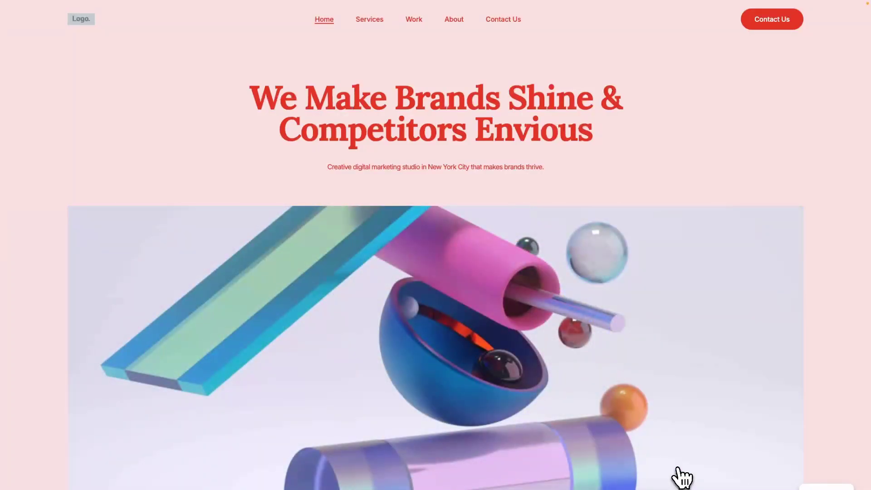